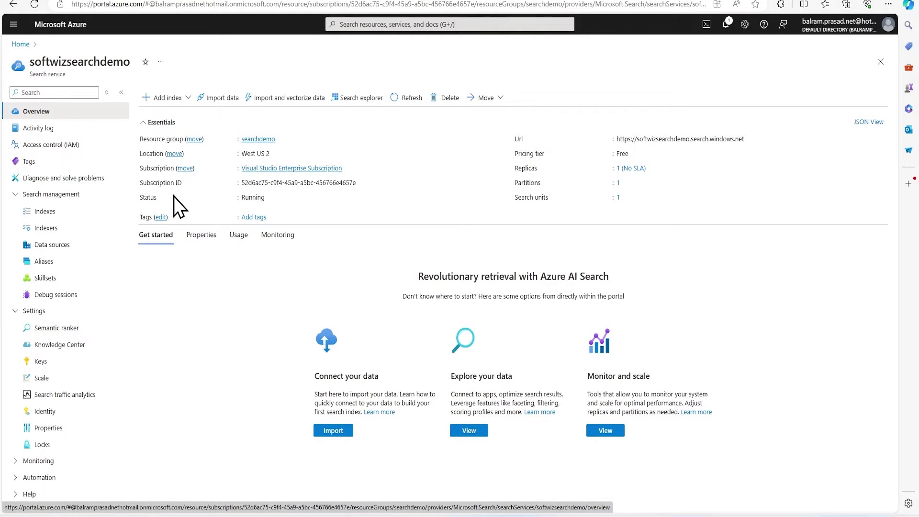
- Open hotels-sample-index from the Indexes list and view its empty Scoring profiles tab
{"action": "left_click", "coordinate": [50, 212]}
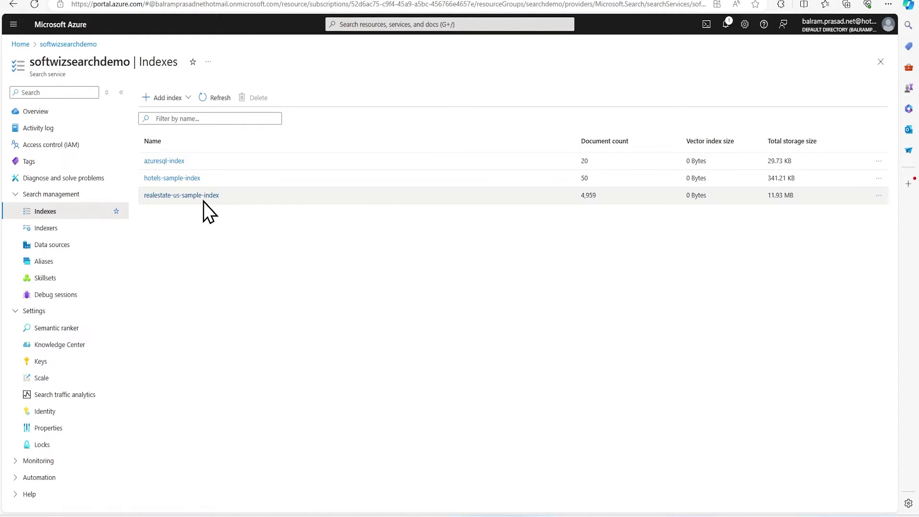
{"action": "left_click", "coordinate": [187, 179]}
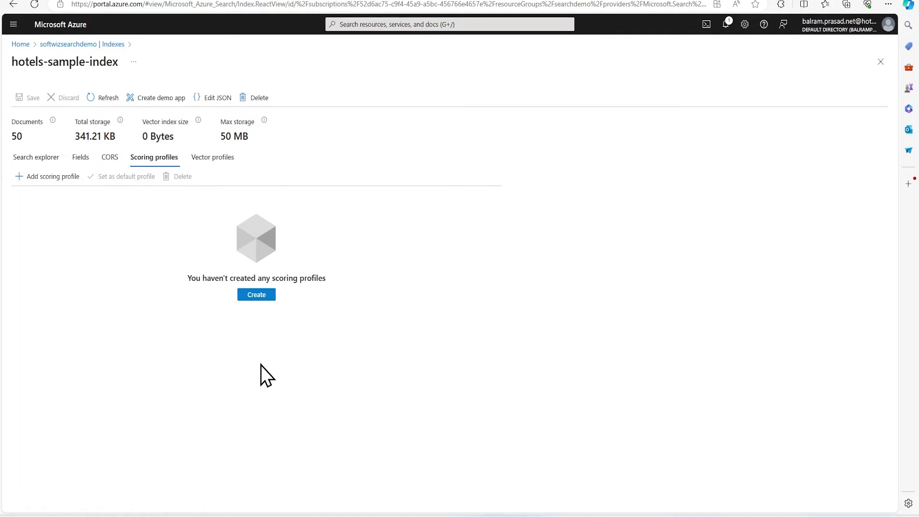
{"action": "left_click", "coordinate": [41, 159]}
{"action": "left_click", "coordinate": [45, 160]}
{"action": "left_click", "coordinate": [144, 197]}
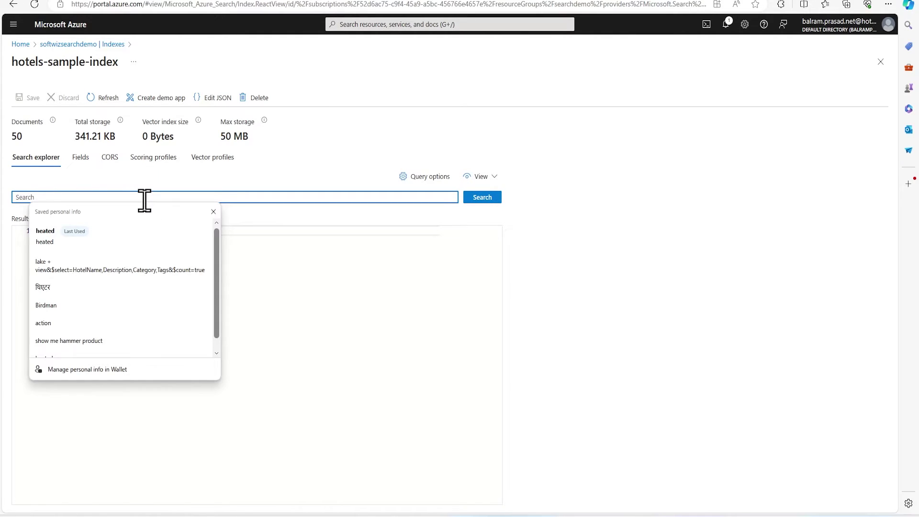
{"action": "type", "text": "lake +"}
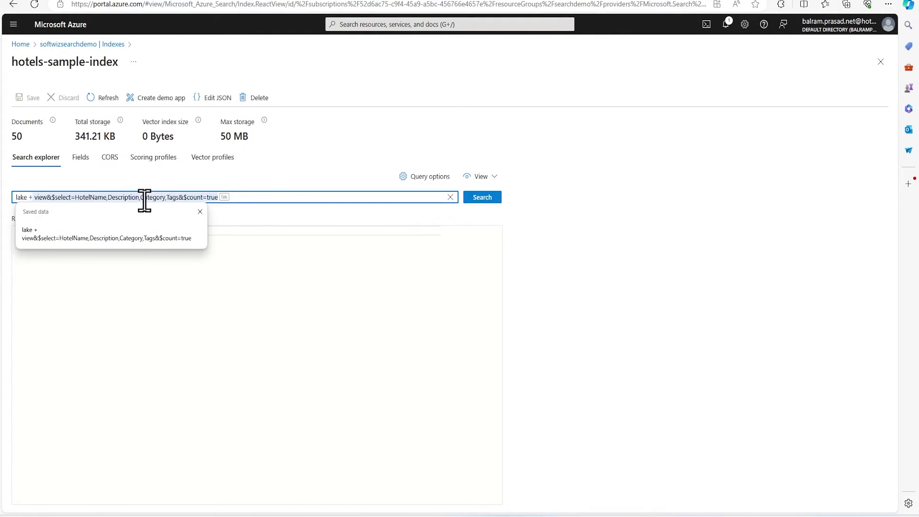
{"action": "type", "text": "view"}
{"action": "key", "text": "Return"}
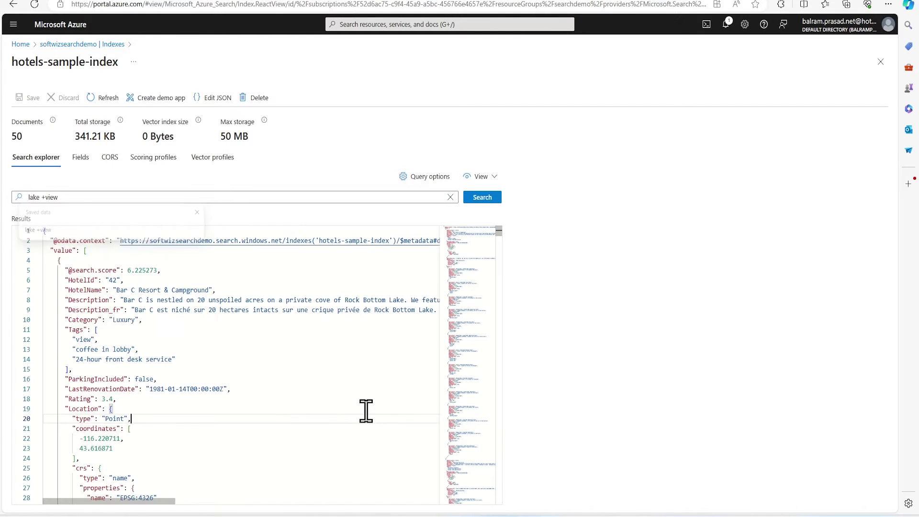
{"action": "left_click", "coordinate": [37, 260]}
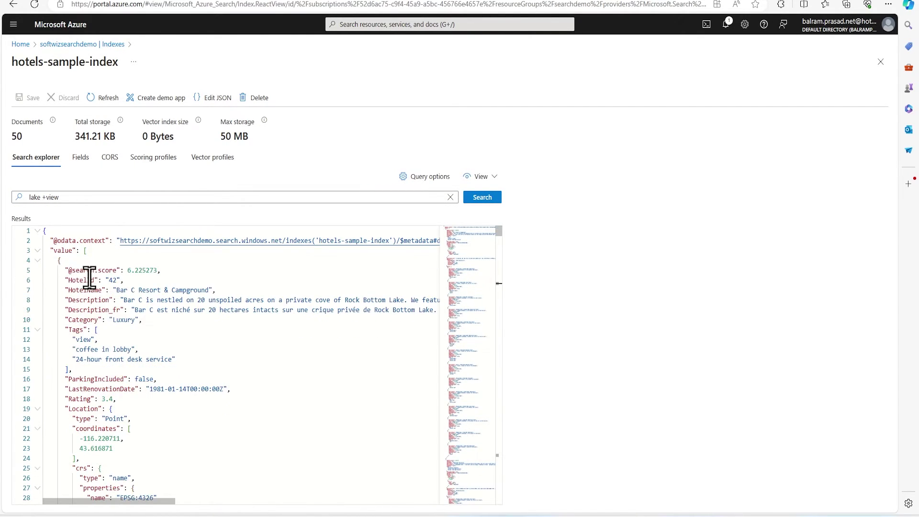
{"action": "left_click", "coordinate": [275, 357]}
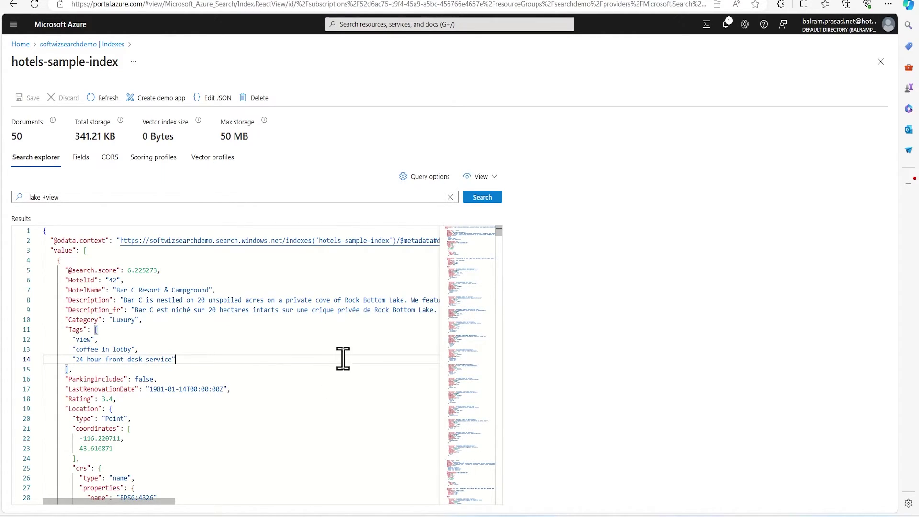
{"action": "left_click", "coordinate": [260, 310]}
{"action": "left_click", "coordinate": [346, 299]}
{"action": "left_click", "coordinate": [407, 311]}
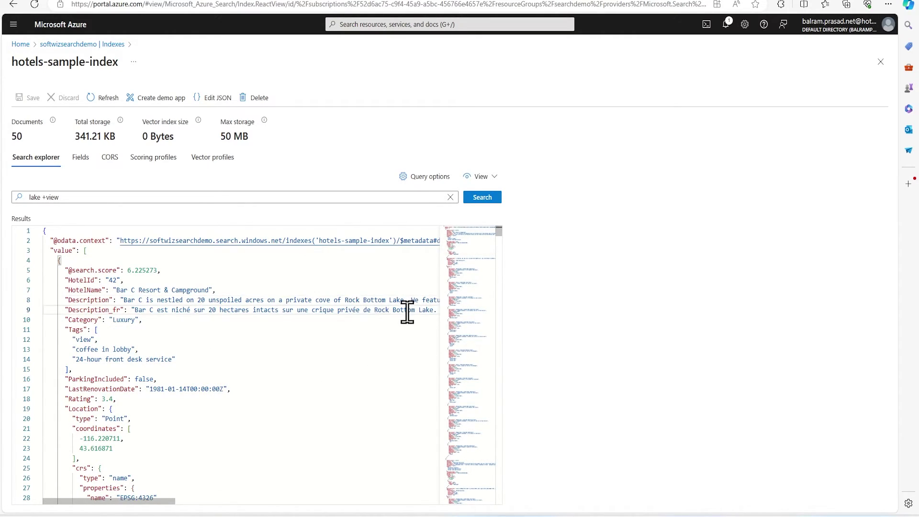
{"action": "left_click", "coordinate": [429, 311]}
{"action": "left_click", "coordinate": [37, 262]}
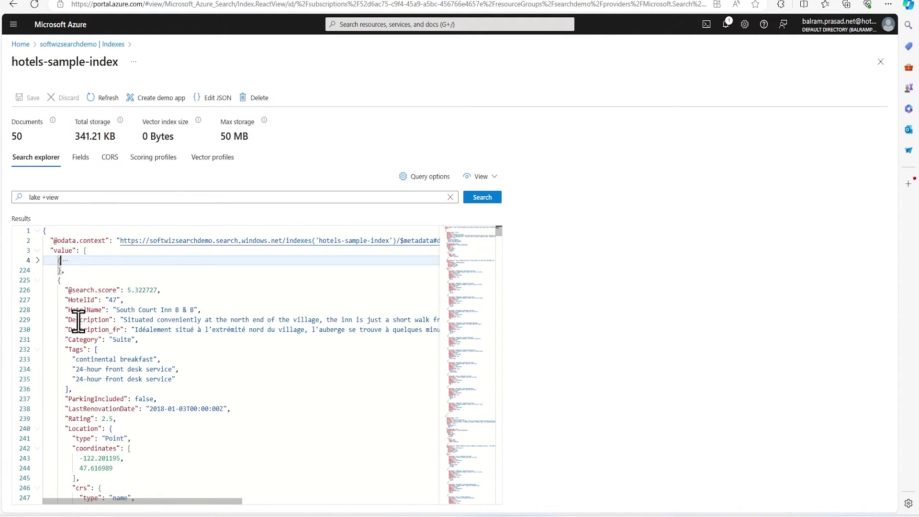
{"action": "left_click", "coordinate": [423, 321]}
{"action": "key", "text": "Down"}
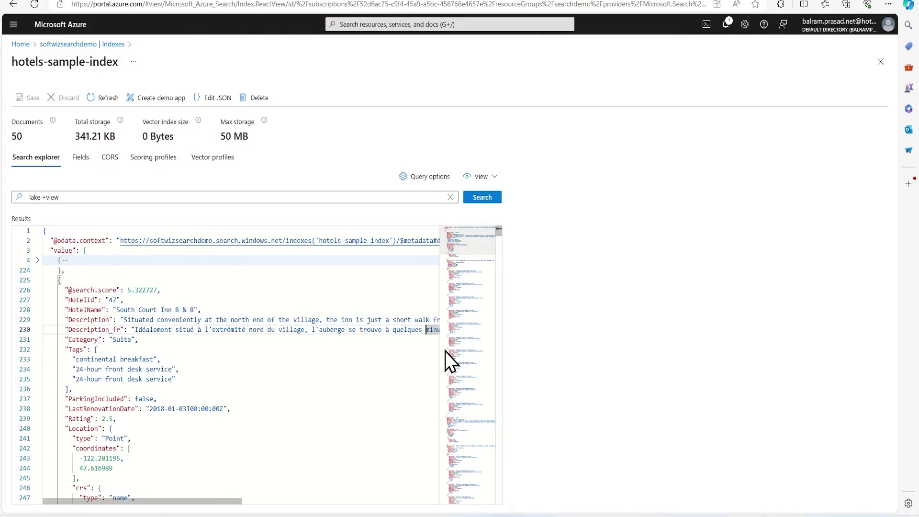
{"action": "key", "text": "ctrl+Right"}
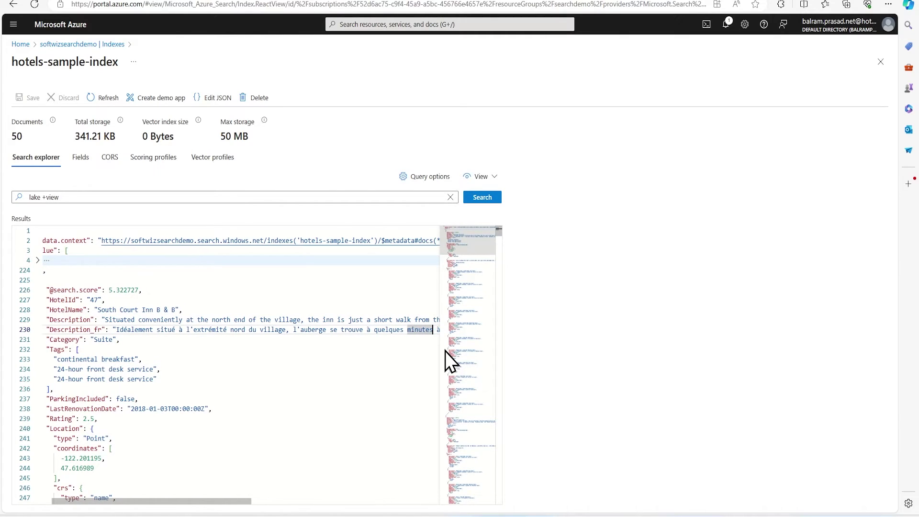
{"action": "key", "text": "Up"}
{"action": "key", "text": "Right"}
{"action": "key", "text": "Right"}
{"action": "key", "text": "Right"}
{"action": "key", "text": "Right"}
{"action": "key", "text": "Right"}
{"action": "key", "text": "Right"}
{"action": "key", "text": "Right"}
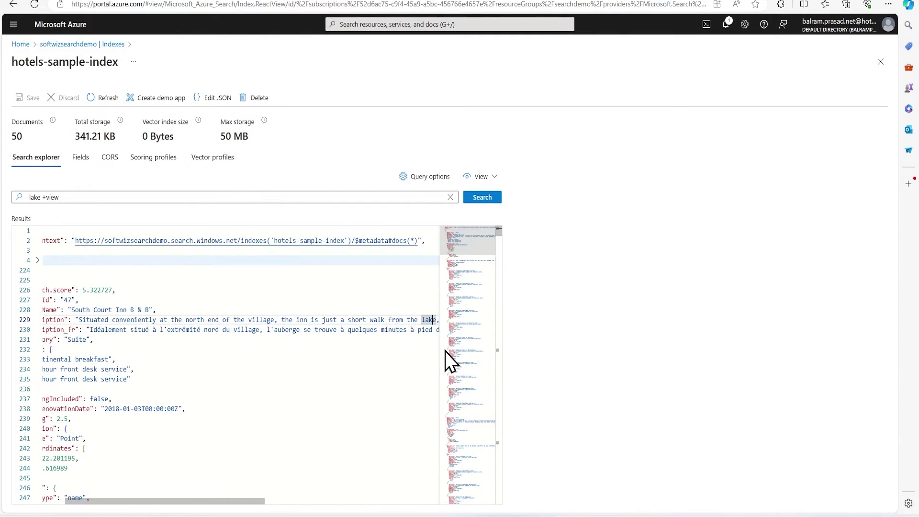
{"action": "left_click_drag", "start_coordinate": [219, 506], "coordinate": [144, 511]}
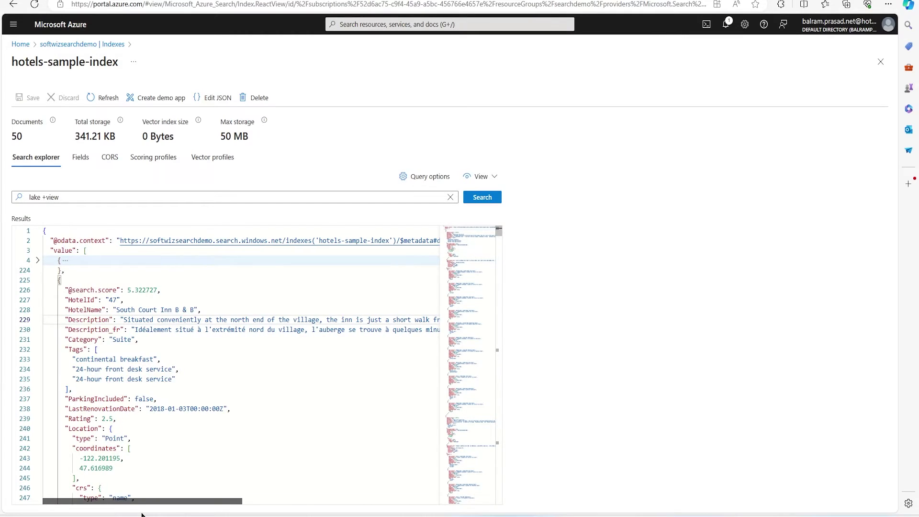
{"action": "scroll", "coordinate": [199, 423], "scroll_direction": "down", "scroll_amount": 3}
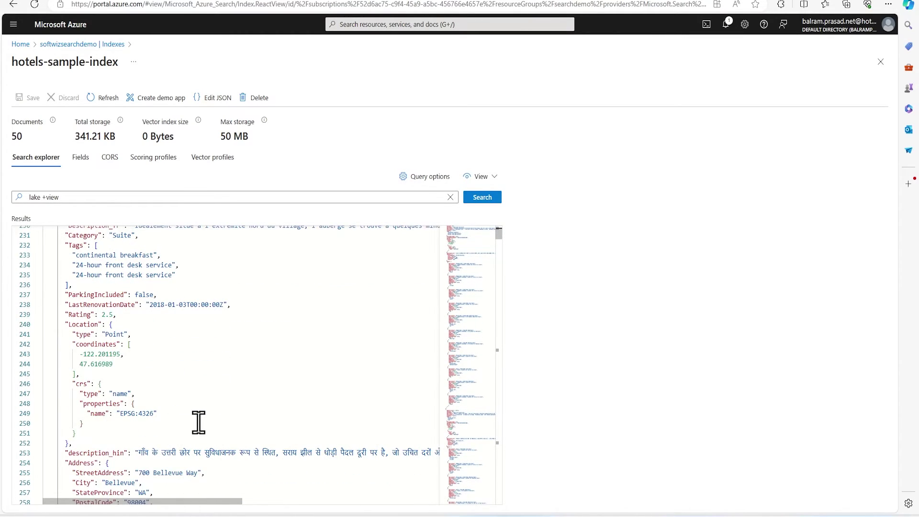
{"action": "left_click", "coordinate": [324, 453]}
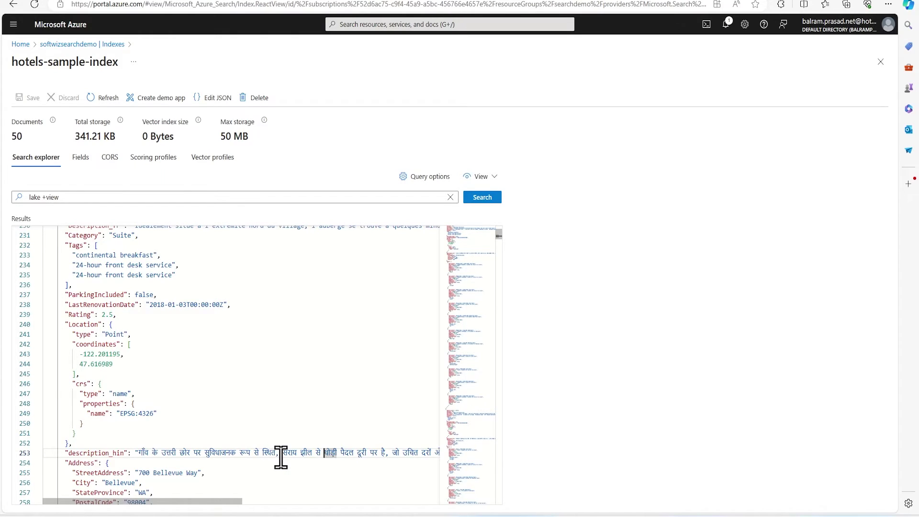
{"action": "scroll", "coordinate": [284, 461], "scroll_direction": "down", "scroll_amount": 1}
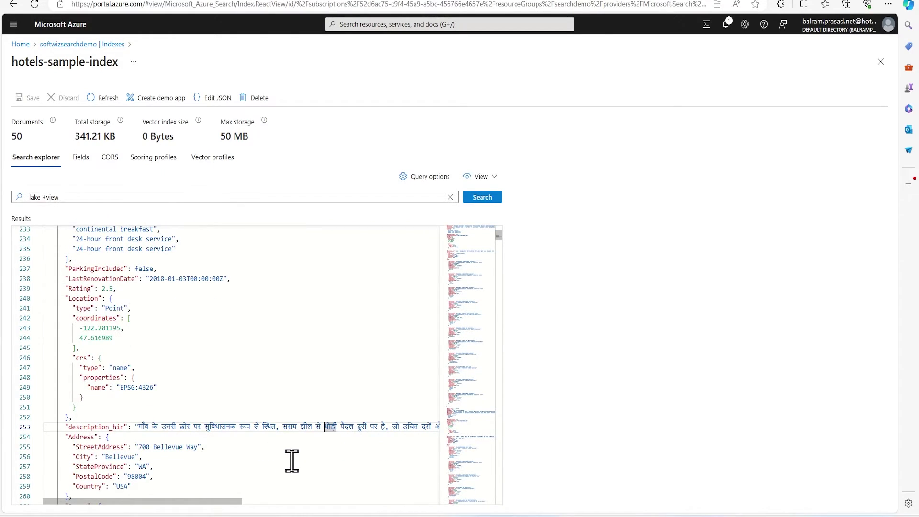
{"action": "scroll", "coordinate": [199, 462], "scroll_direction": "down", "scroll_amount": 1}
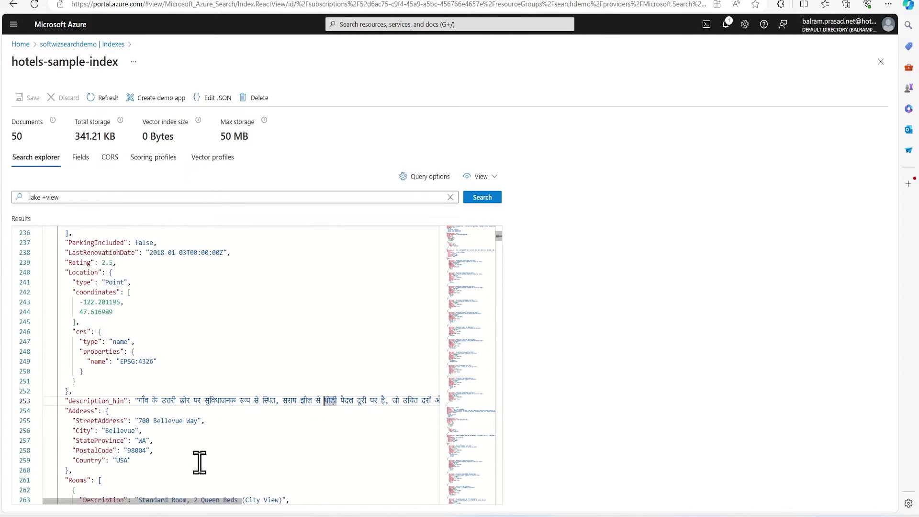
{"action": "scroll", "coordinate": [200, 462], "scroll_direction": "down", "scroll_amount": 2}
{"action": "scroll", "coordinate": [200, 461], "scroll_direction": "up", "scroll_amount": 8}
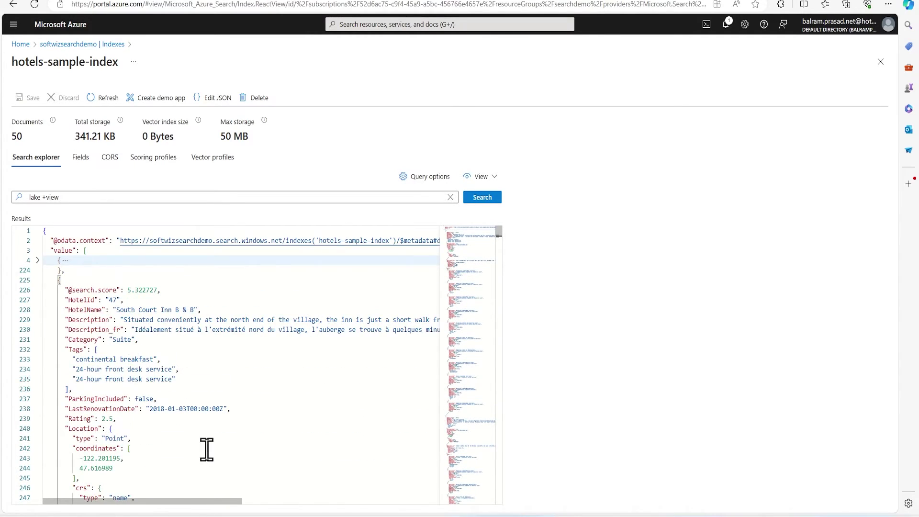
{"action": "scroll", "coordinate": [216, 462], "scroll_direction": "down", "scroll_amount": 5}
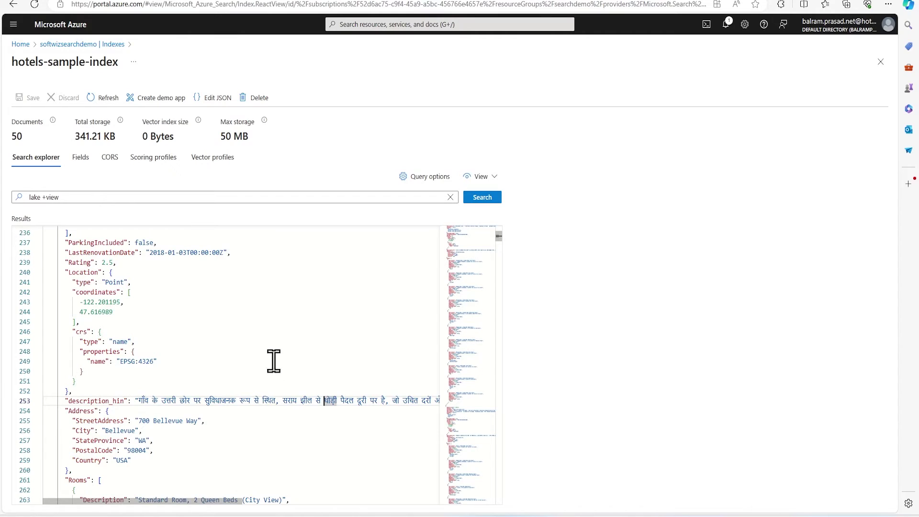
{"action": "scroll", "coordinate": [261, 349], "scroll_direction": "up", "scroll_amount": 10}
{"action": "left_click", "coordinate": [150, 158]}
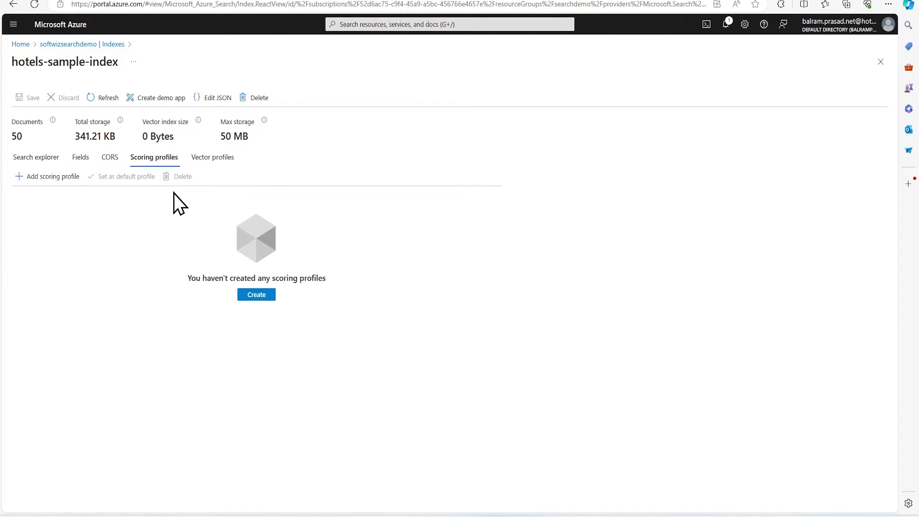
- Add a new scoring profile named 'test profile', keeping it as the default profile
{"action": "left_click", "coordinate": [35, 180]}
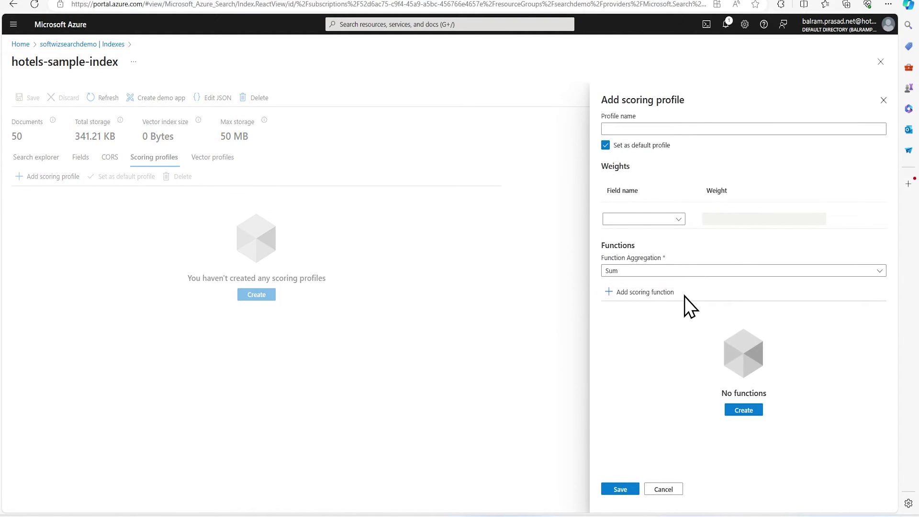
{"action": "left_click", "coordinate": [663, 127]}
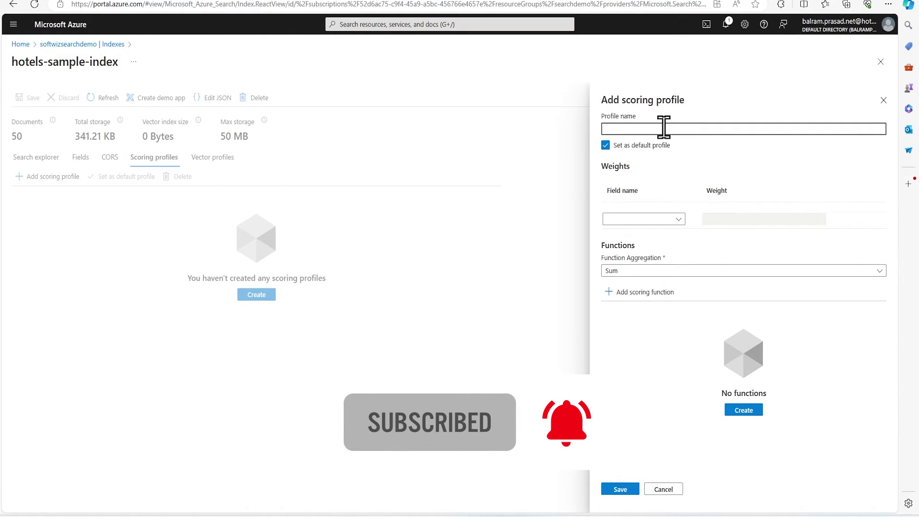
{"action": "type", "text": "t"}
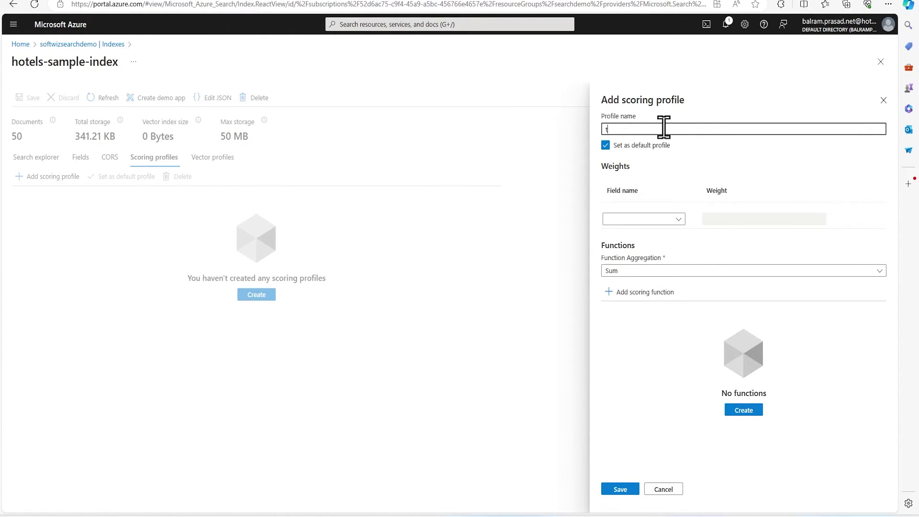
{"action": "type", "text": "est prof"}
{"action": "type", "text": "ile"}
{"action": "key", "text": "Tab"}
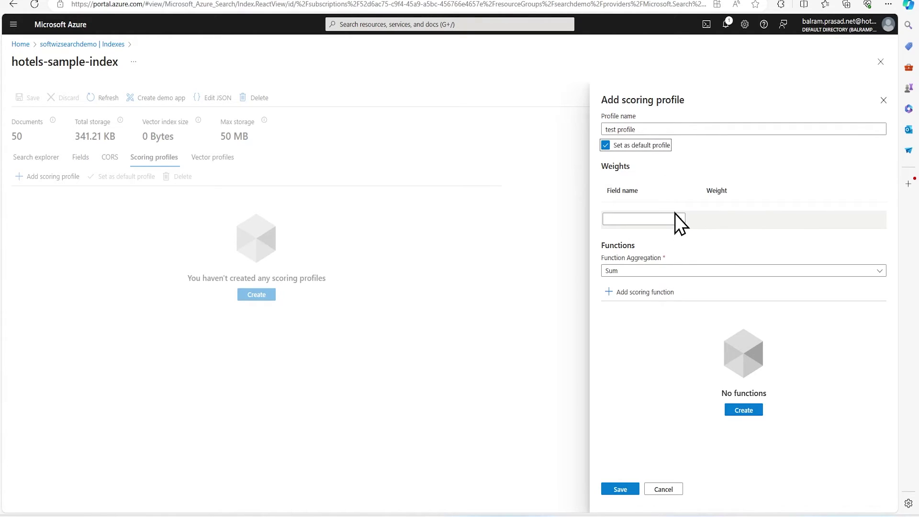
- Add Description as the first weighted field and set its weight to 5
{"action": "left_click", "coordinate": [674, 215]}
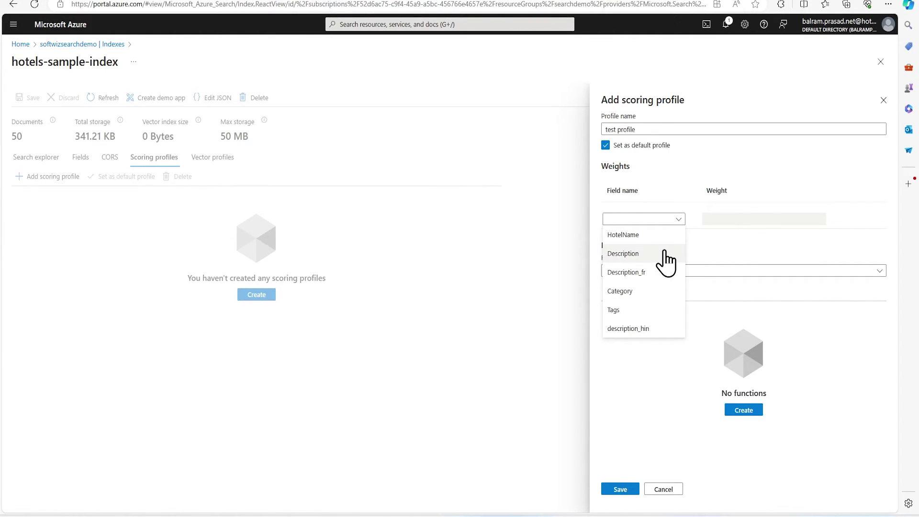
{"action": "left_click", "coordinate": [623, 254]}
{"action": "left_click", "coordinate": [727, 212]}
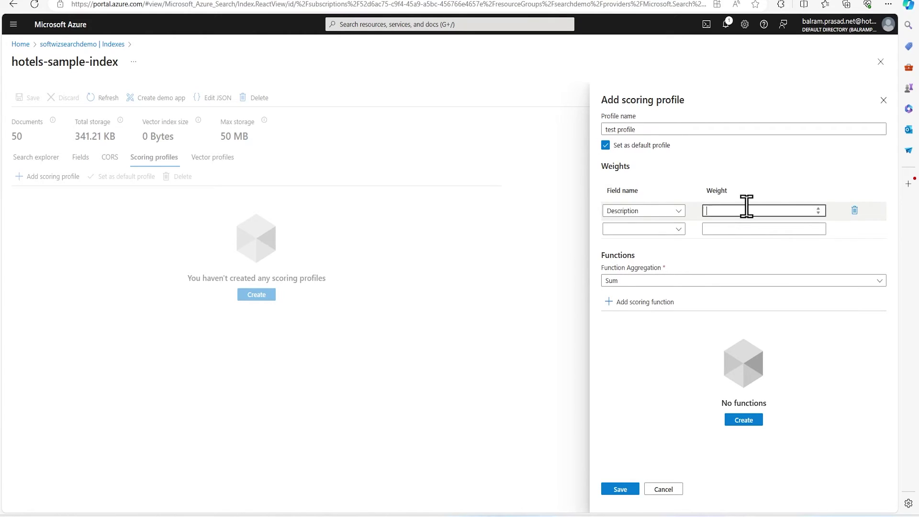
{"action": "type", "text": "5"}
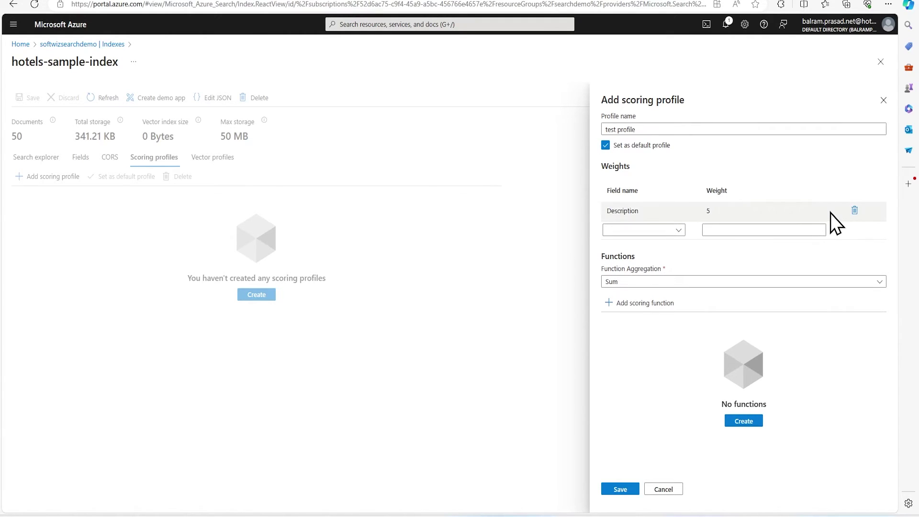
{"action": "left_click", "coordinate": [819, 211]}
{"action": "key", "text": "BackSpace"}
{"action": "type", "text": "7"}
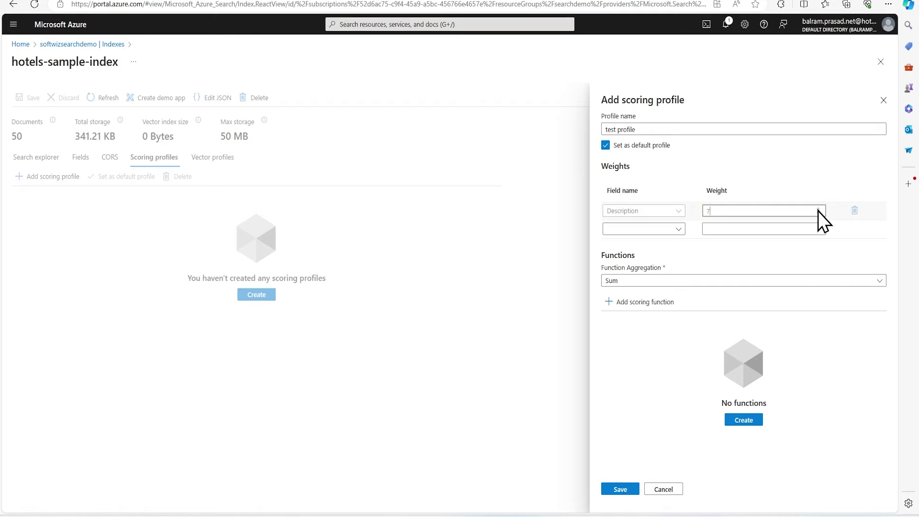
{"action": "left_click", "coordinate": [819, 213]}
{"action": "key", "text": "BackSpace"}
{"action": "type", "text": "11"}
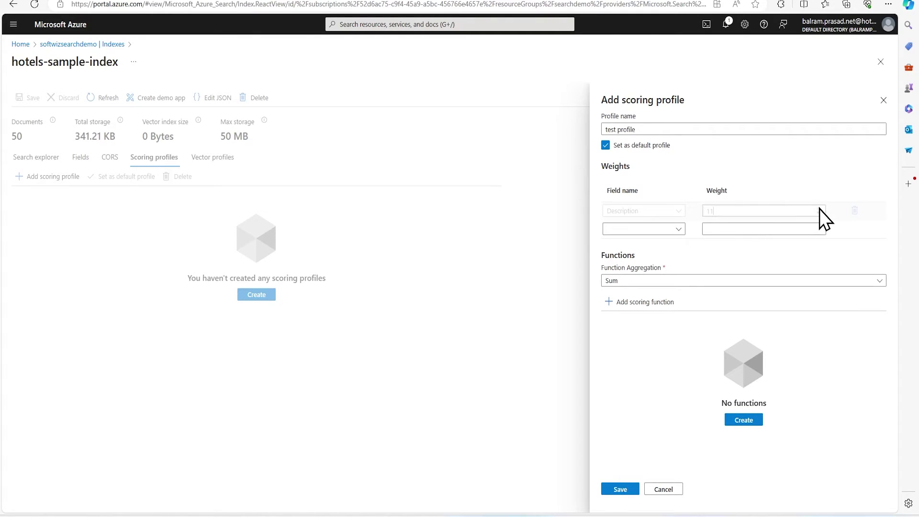
{"action": "left_click", "coordinate": [819, 210]}
{"action": "double_click", "coordinate": [820, 210]}
{"action": "type", "text": "16"}
{"action": "double_click", "coordinate": [702, 211]}
{"action": "type", "text": "17"}
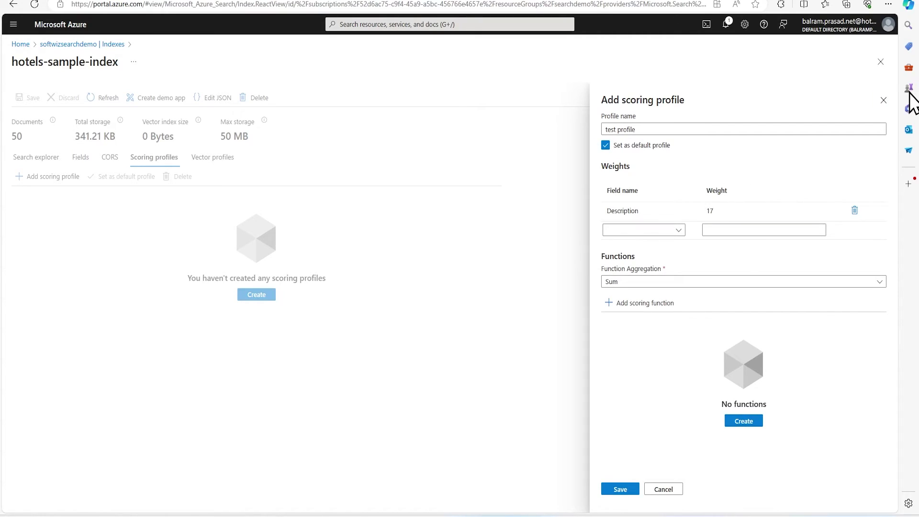
{"action": "left_click", "coordinate": [718, 212]}
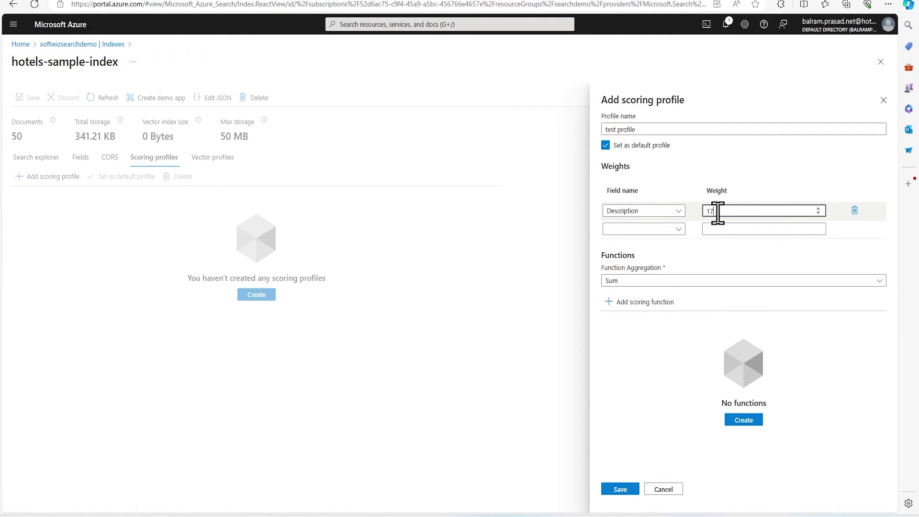
{"action": "double_click", "coordinate": [719, 212]}
{"action": "type", "text": "5"}
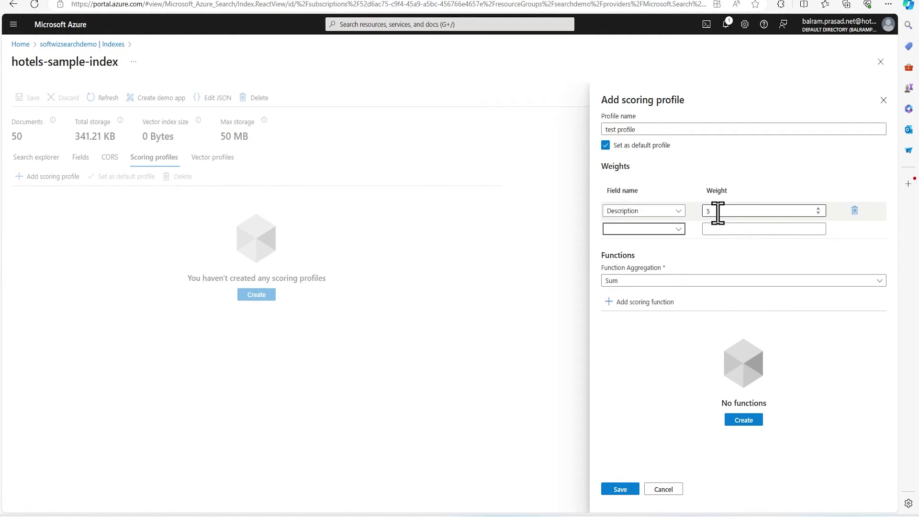
- Add weight rows for HotelName at 3 and Tags at 2
{"action": "left_click", "coordinate": [671, 230]}
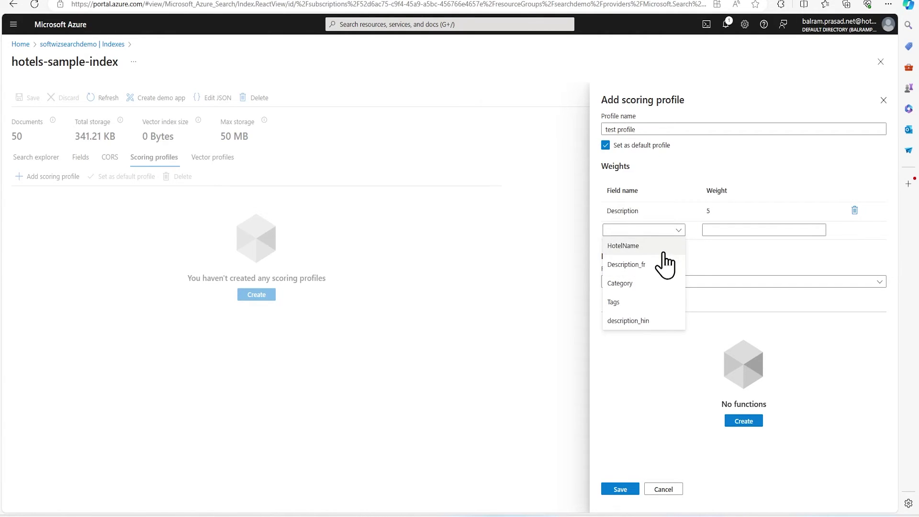
{"action": "left_click", "coordinate": [648, 245]}
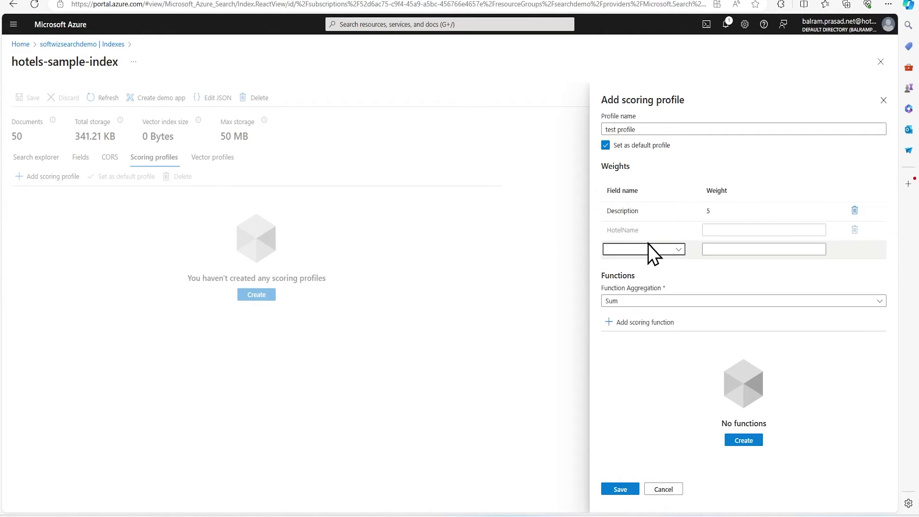
{"action": "left_click", "coordinate": [732, 228]}
{"action": "type", "text": "3"}
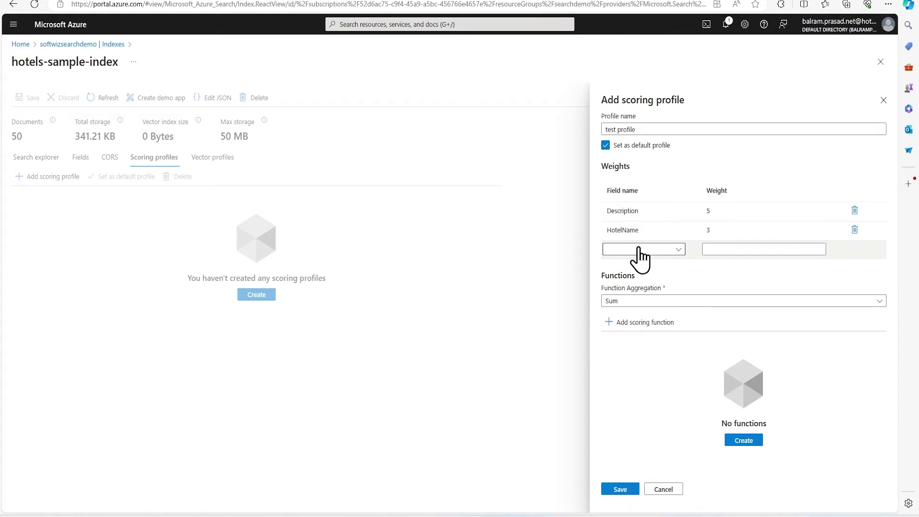
{"action": "left_click", "coordinate": [640, 249]}
{"action": "left_click", "coordinate": [652, 308]}
{"action": "left_click", "coordinate": [722, 250]}
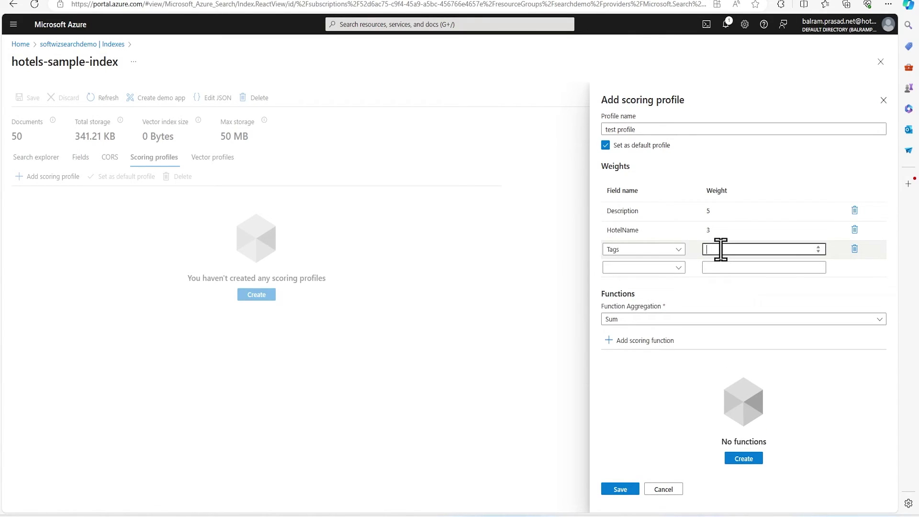
{"action": "type", "text": "2"}
{"action": "key", "text": "Tab"}
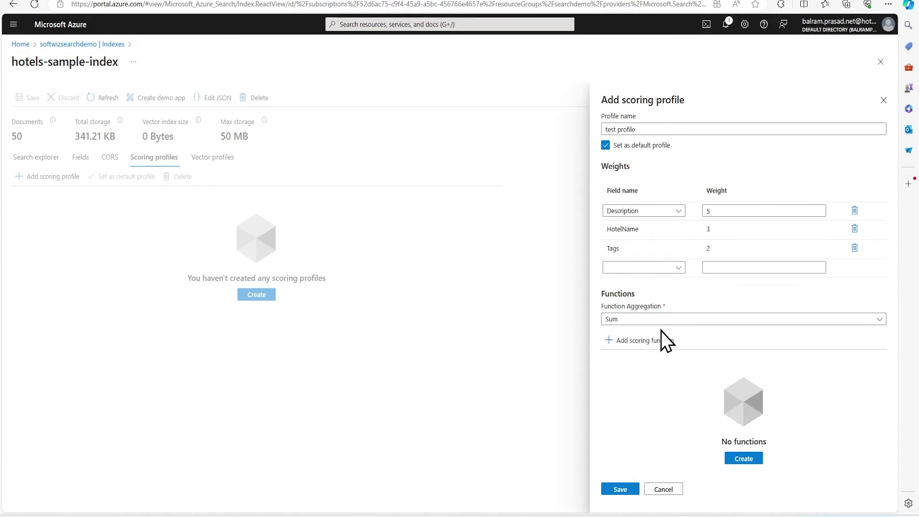
{"action": "left_click", "coordinate": [695, 320]}
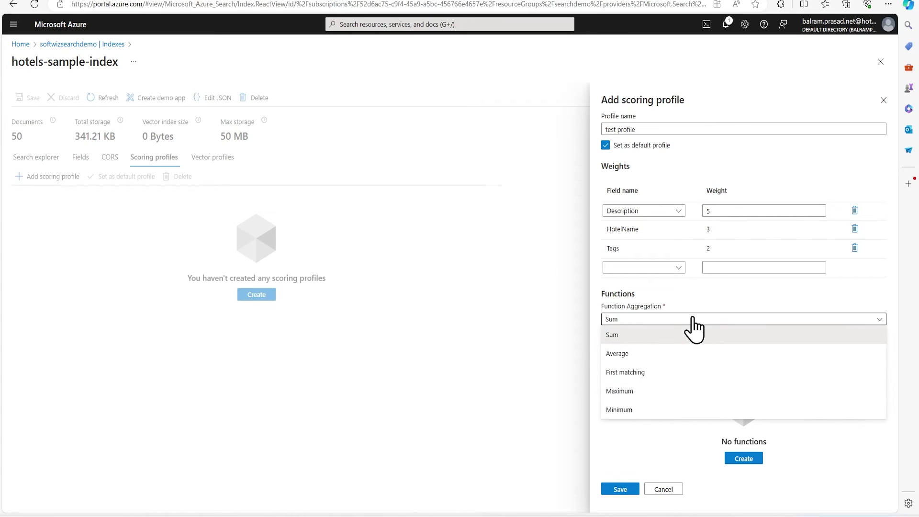
{"action": "left_click", "coordinate": [710, 297]}
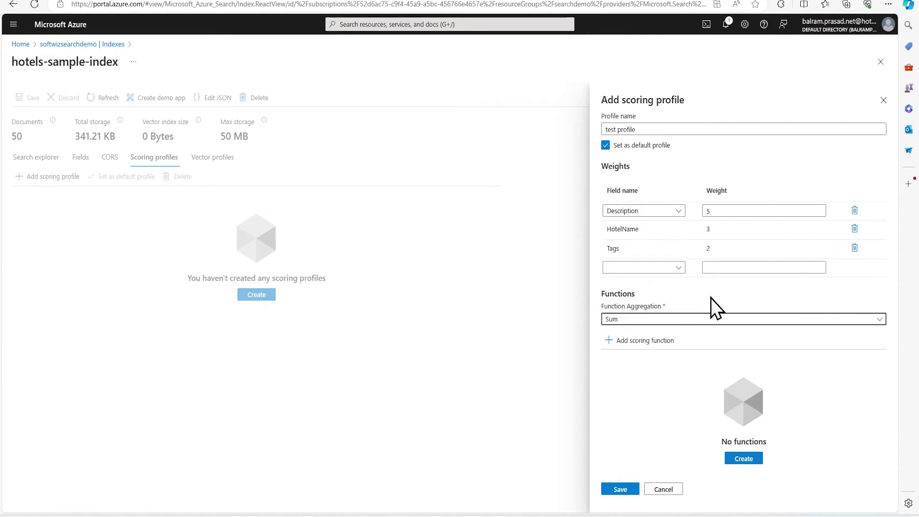
{"action": "left_click", "coordinate": [651, 339]}
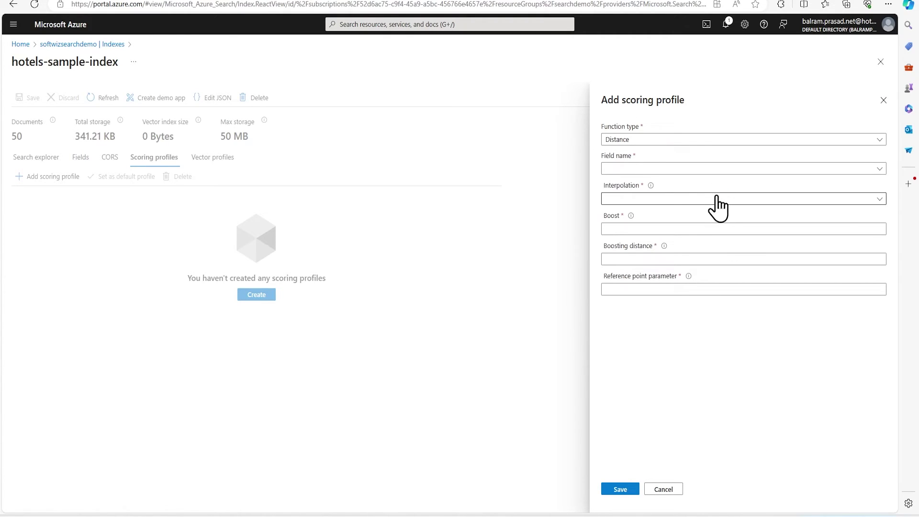
{"action": "left_click", "coordinate": [659, 140]}
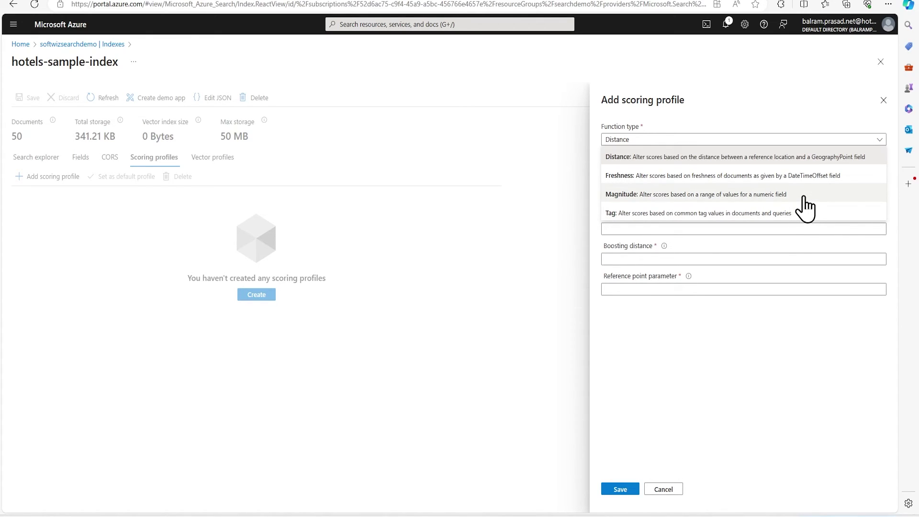
{"action": "left_click", "coordinate": [720, 133]}
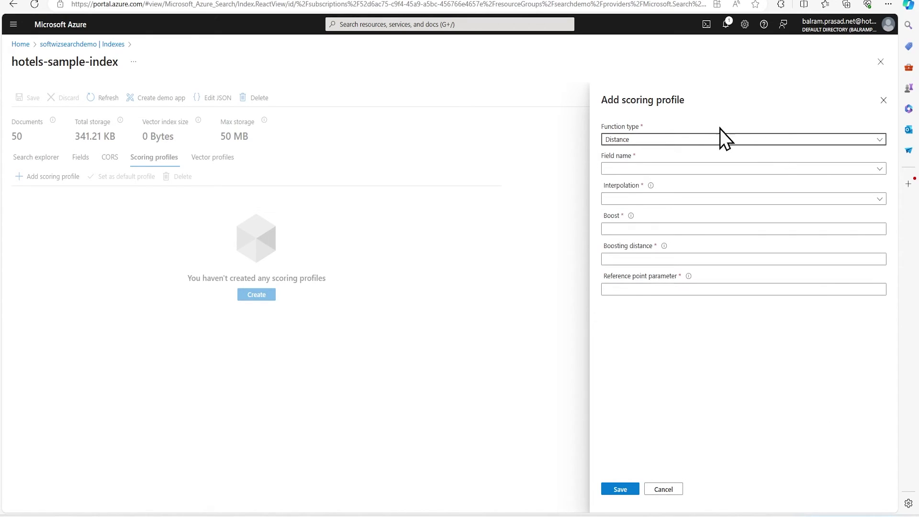
{"action": "left_click", "coordinate": [704, 229]}
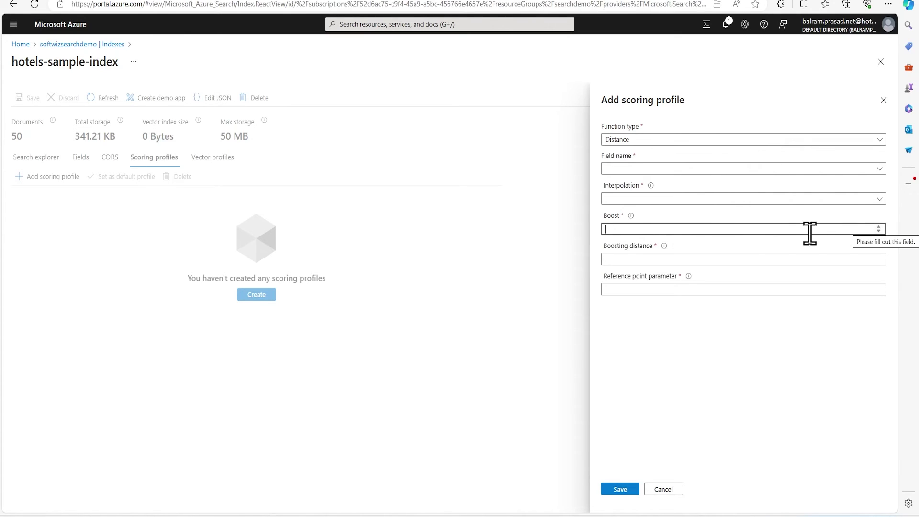
{"action": "left_click", "coordinate": [664, 489]}
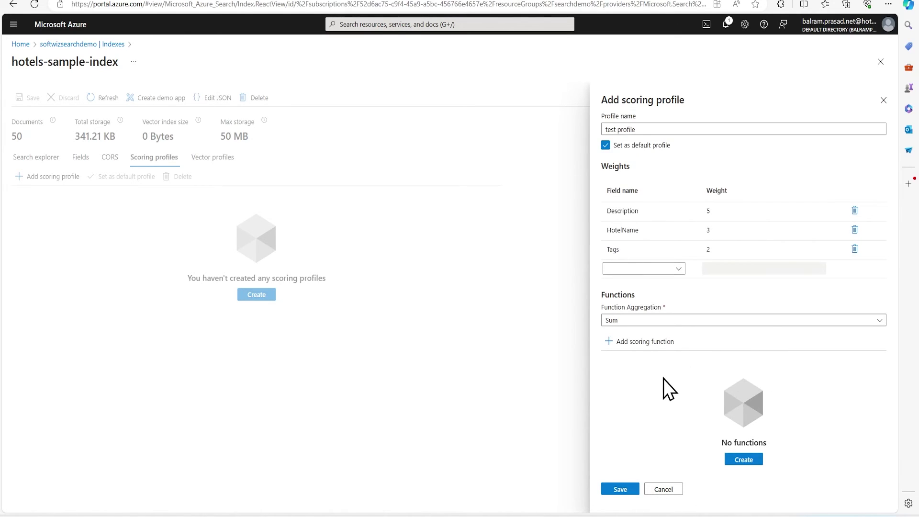
- Rename the profile 'test-profile', add it, and save hotels-sample-index
{"action": "left_click", "coordinate": [616, 491]}
{"action": "left_click", "coordinate": [616, 125]}
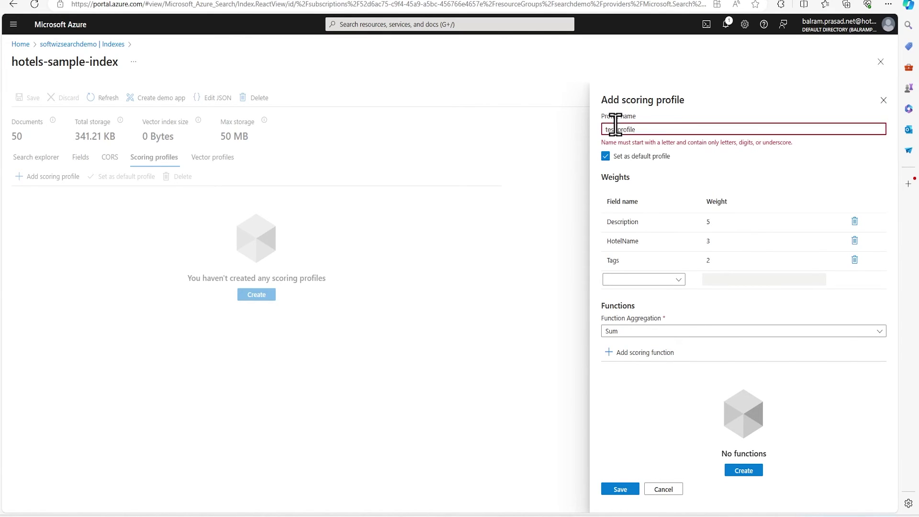
{"action": "key", "text": "BackSpace"}
{"action": "type", "text": "-"}
{"action": "left_click", "coordinate": [617, 490]}
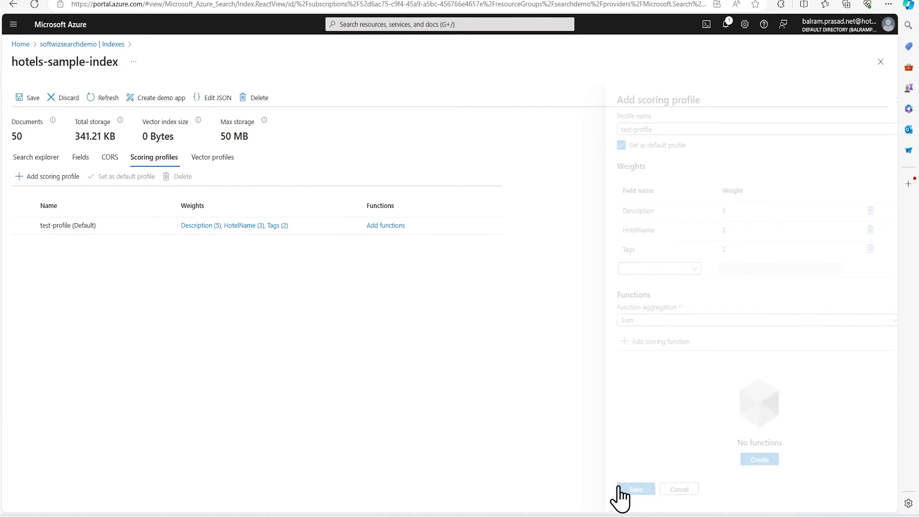
{"action": "left_click", "coordinate": [19, 99]}
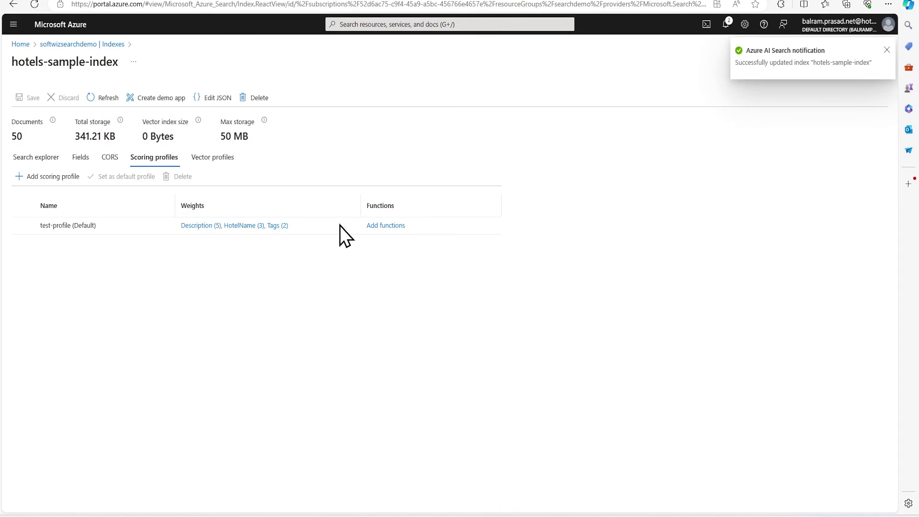
- Re-run the 'lake + view' query in the index's Search explorer
{"action": "left_click", "coordinate": [45, 162]}
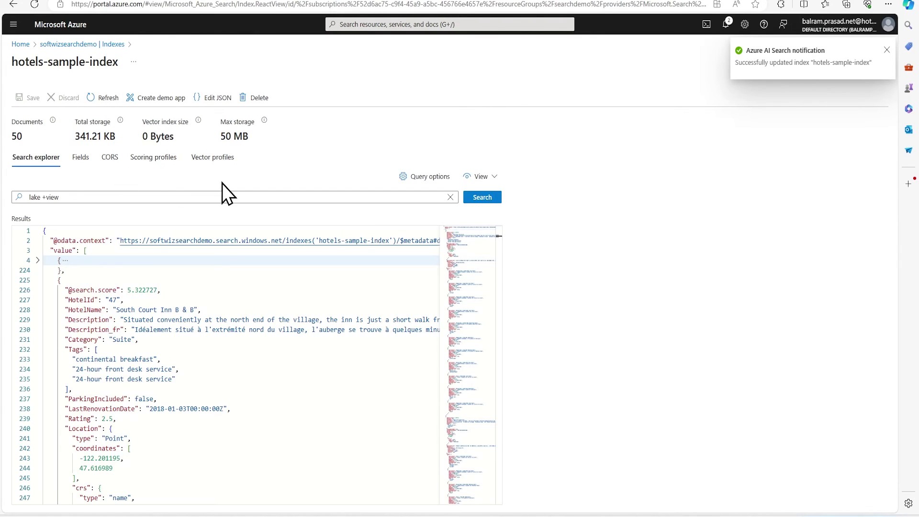
{"action": "left_click", "coordinate": [95, 198]}
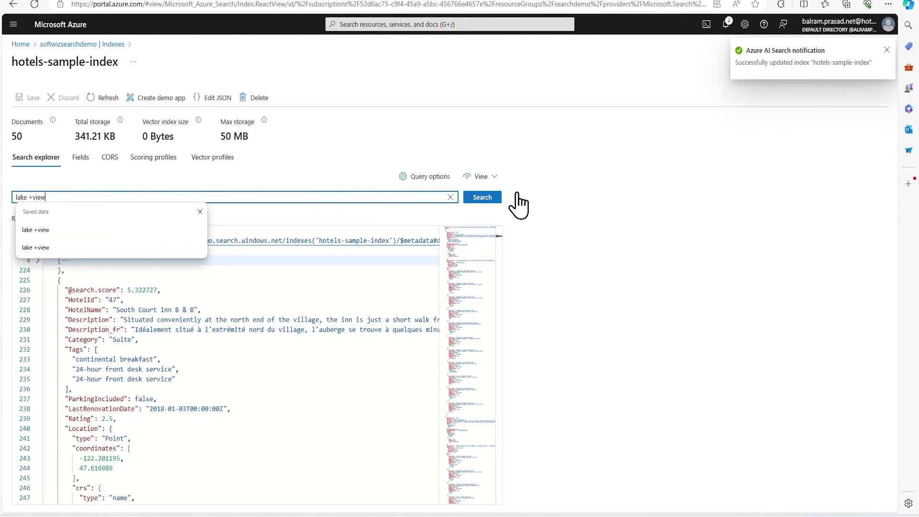
{"action": "left_click", "coordinate": [482, 197]}
- Inspect the top result's Description and Tags text for the weighted terms
{"action": "double_click", "coordinate": [237, 309]}
{"action": "left_click", "coordinate": [275, 279]}
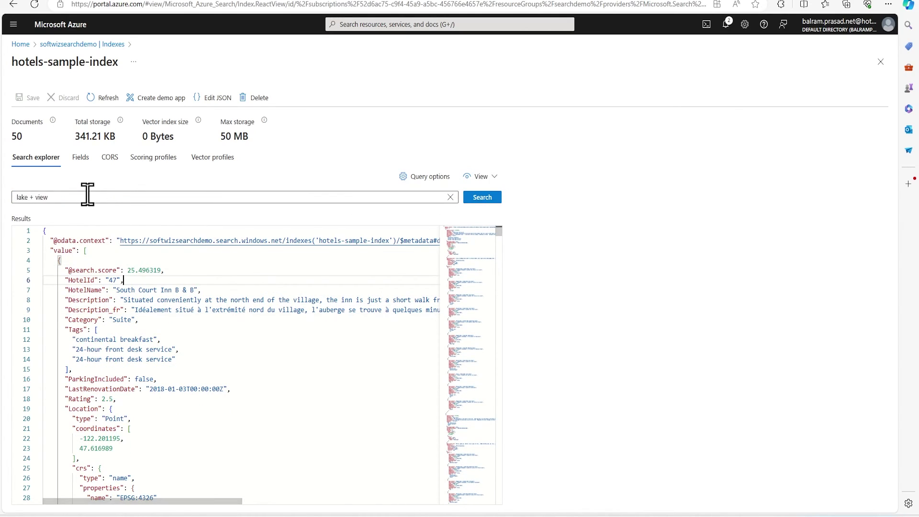
{"action": "left_click", "coordinate": [179, 300]}
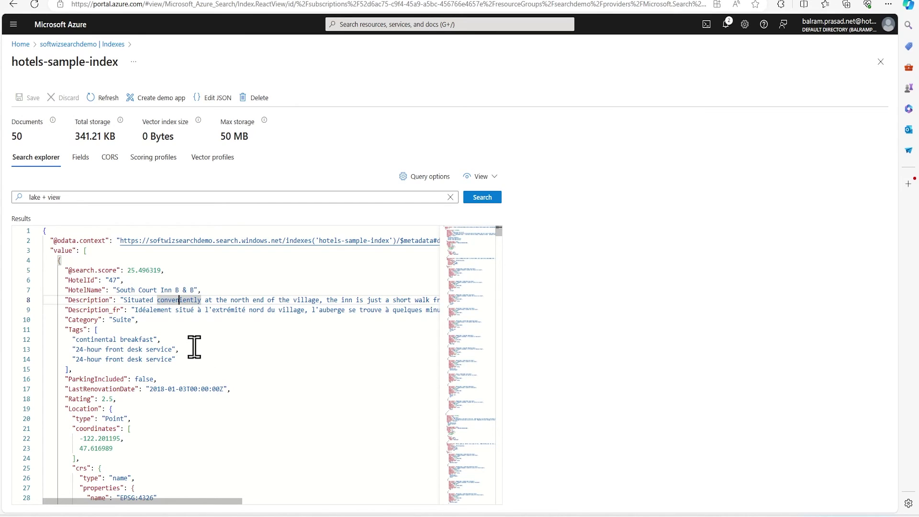
{"action": "left_click", "coordinate": [303, 309]}
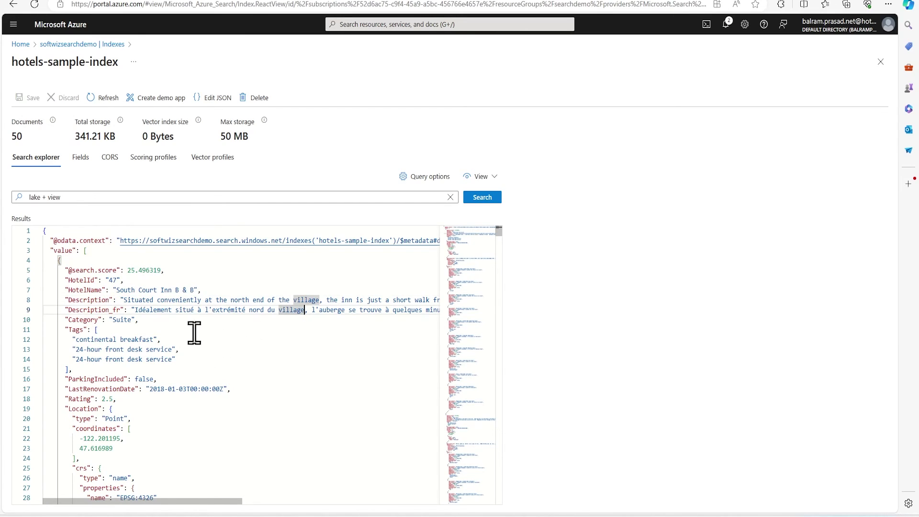
{"action": "left_click", "coordinate": [370, 300]}
{"action": "left_click", "coordinate": [410, 301]}
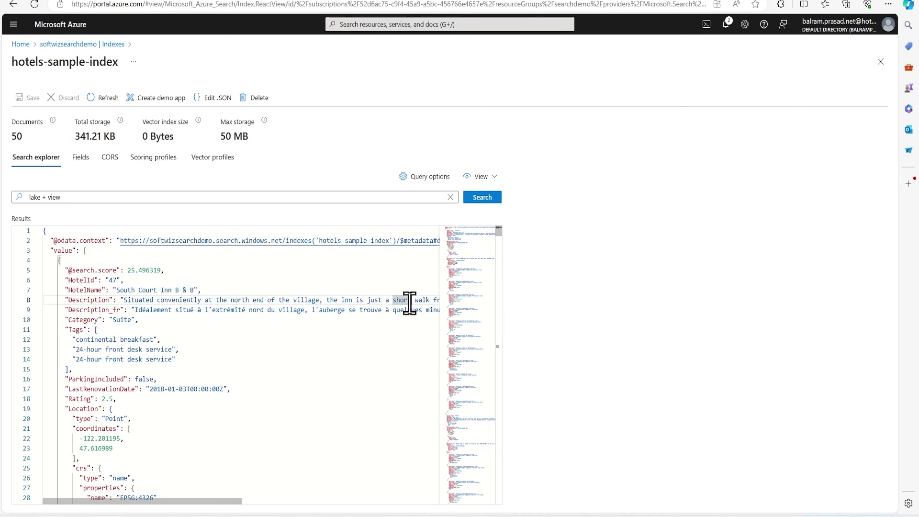
{"action": "key", "text": "Right"}
{"action": "key", "text": "Right"}
{"action": "key", "text": "Right"}
{"action": "key", "text": "Right"}
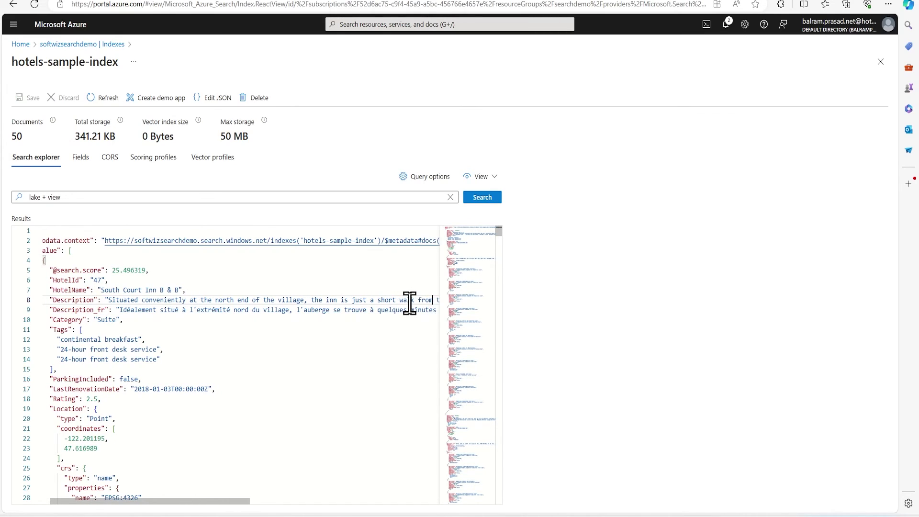
{"action": "key", "text": "Right"}
{"action": "key", "text": "Right"}
{"action": "key", "text": "Right"}
{"action": "key", "text": "Right"}
{"action": "key", "text": "Right"}
{"action": "key", "text": "Right"}
{"action": "key", "text": "Right"}
{"action": "key", "text": "Right"}
{"action": "key", "text": "Right"}
{"action": "key", "text": "Right"}
{"action": "key", "text": "Right"}
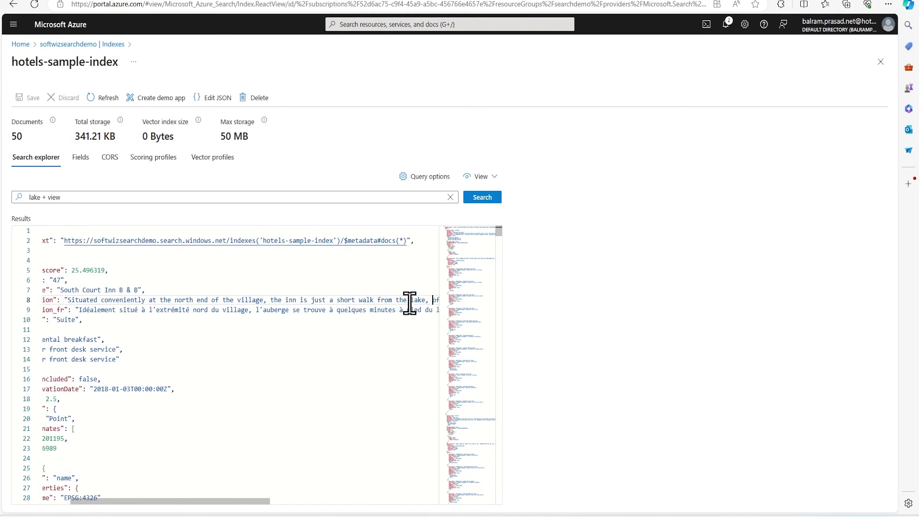
{"action": "left_click_drag", "start_coordinate": [250, 500], "coordinate": [143, 495]}
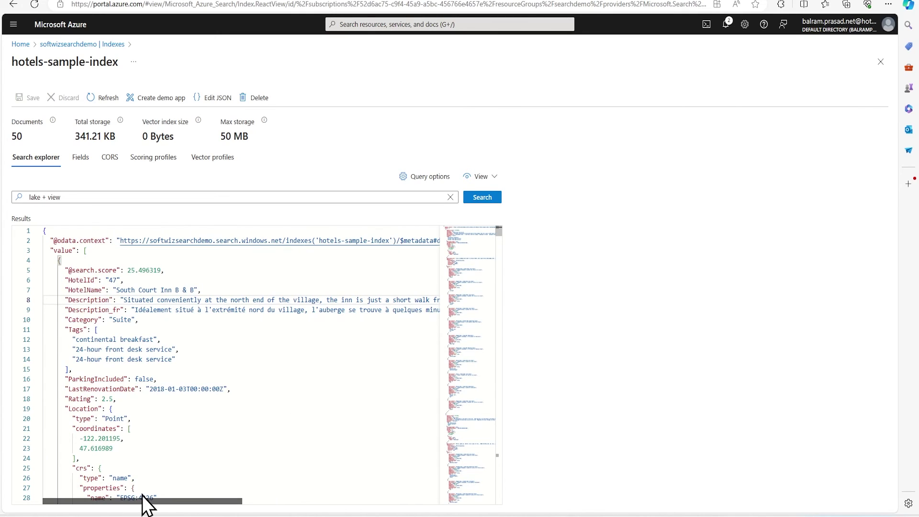
{"action": "left_click", "coordinate": [87, 358]}
{"action": "left_click_drag", "start_coordinate": [87, 357], "coordinate": [177, 359]}
{"action": "scroll", "coordinate": [183, 404], "scroll_direction": "down", "scroll_amount": 1}
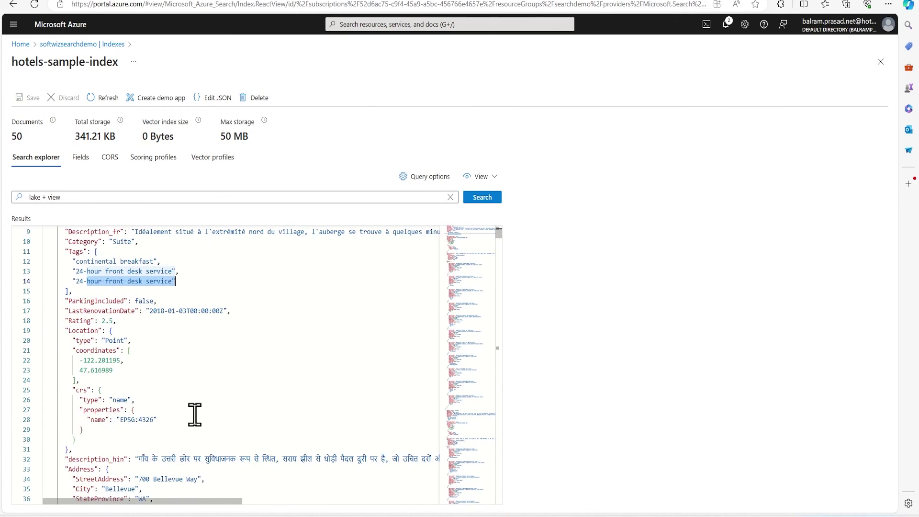
{"action": "scroll", "coordinate": [182, 404], "scroll_direction": "down", "scroll_amount": 1}
{"action": "scroll", "coordinate": [195, 414], "scroll_direction": "down", "scroll_amount": 2}
{"action": "scroll", "coordinate": [191, 416], "scroll_direction": "up", "scroll_amount": 2}
{"action": "scroll", "coordinate": [151, 399], "scroll_direction": "up", "scroll_amount": 2}
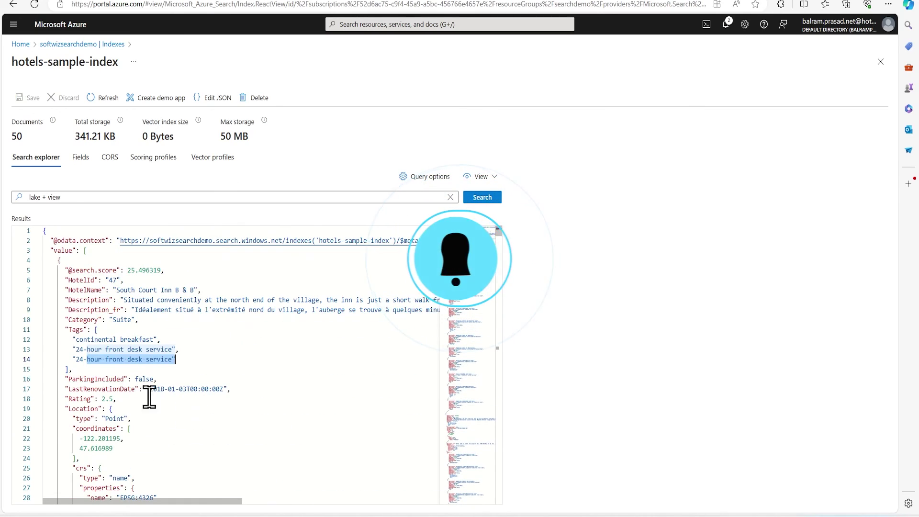
- Collapse the first result, check Days Hotel's 25.23624 score, then return to Scoring profiles
{"action": "left_click", "coordinate": [37, 261]}
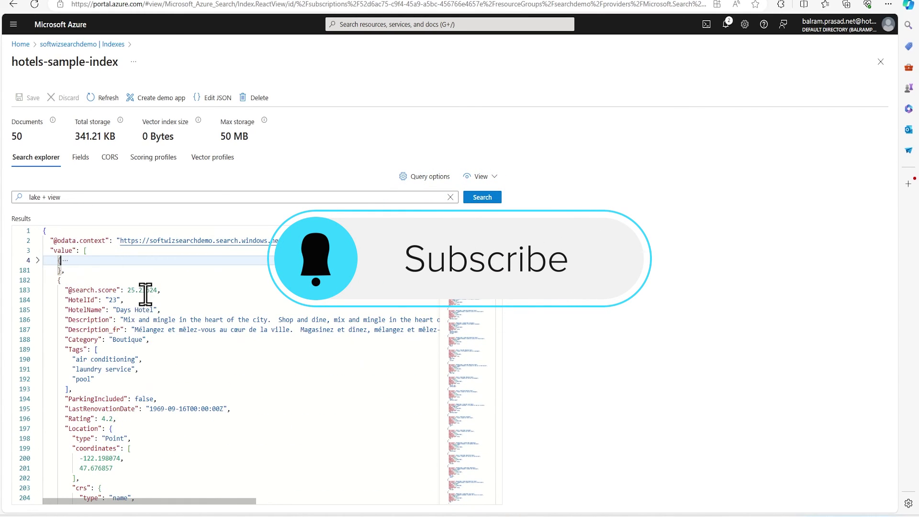
{"action": "left_click", "coordinate": [257, 320]}
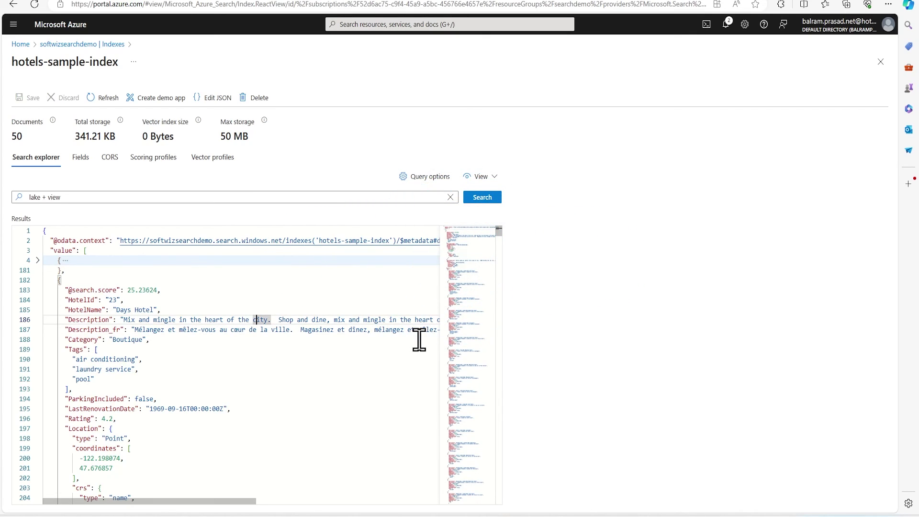
{"action": "key", "text": "Right"}
{"action": "key", "text": "Right"}
{"action": "key", "text": "Right"}
{"action": "key", "text": "Right"}
{"action": "key", "text": "Right"}
{"action": "key", "text": "Right"}
{"action": "key", "text": "Right"}
{"action": "key", "text": "Right"}
{"action": "key", "text": "Right"}
{"action": "key", "text": "Right"}
{"action": "key", "text": "Right"}
{"action": "key", "text": "Right"}
{"action": "key", "text": "Right"}
{"action": "key", "text": "Right"}
{"action": "key", "text": "Right"}
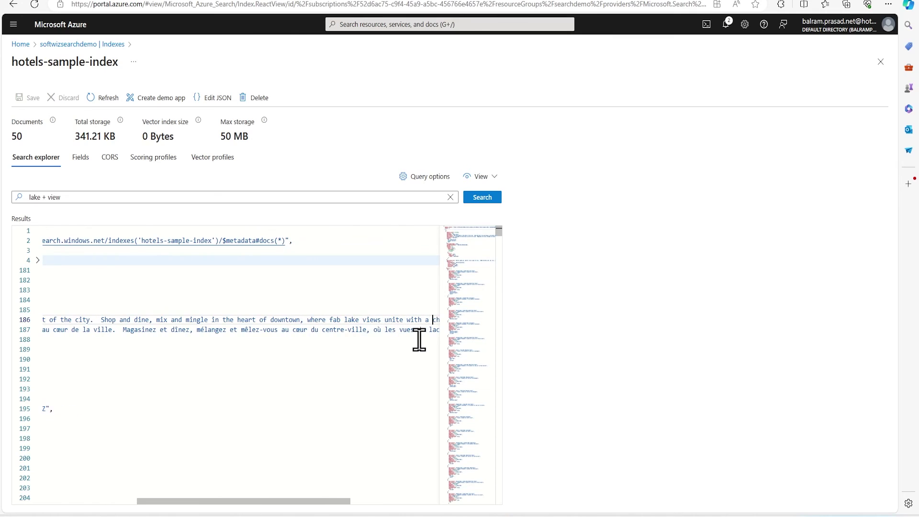
{"action": "key", "text": "Left"}
{"action": "key", "text": "Left"}
{"action": "key", "text": "Left"}
{"action": "key", "text": "Left"}
{"action": "key", "text": "Left"}
{"action": "key", "text": "Left"}
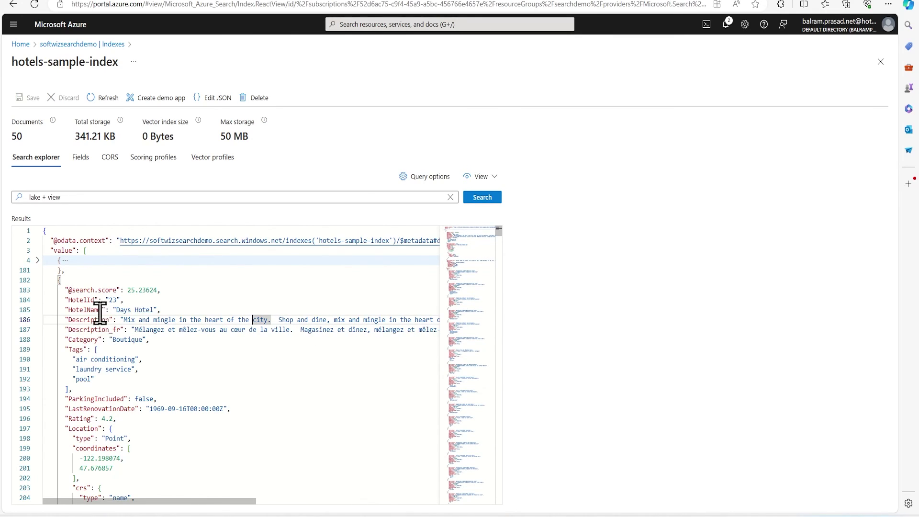
{"action": "scroll", "coordinate": [204, 403], "scroll_direction": "down", "scroll_amount": 2}
{"action": "scroll", "coordinate": [205, 403], "scroll_direction": "down", "scroll_amount": 1}
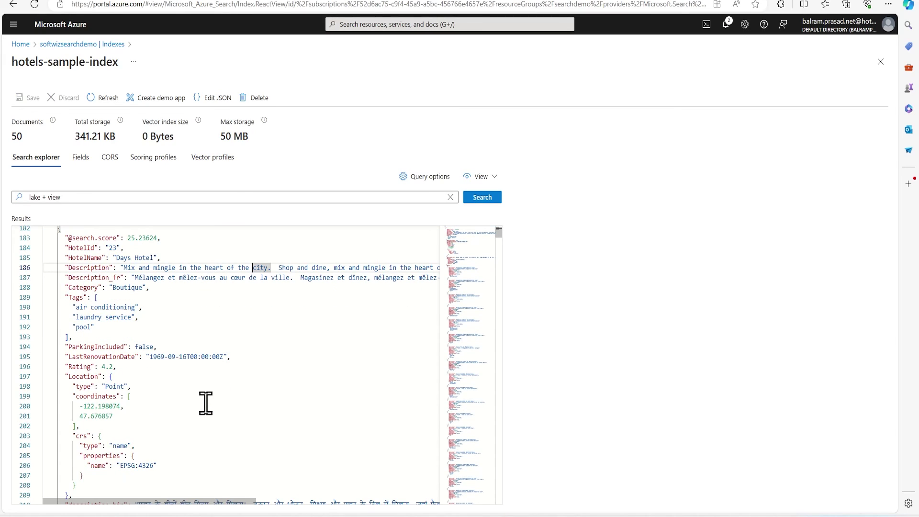
{"action": "scroll", "coordinate": [158, 391], "scroll_direction": "up", "scroll_amount": 3}
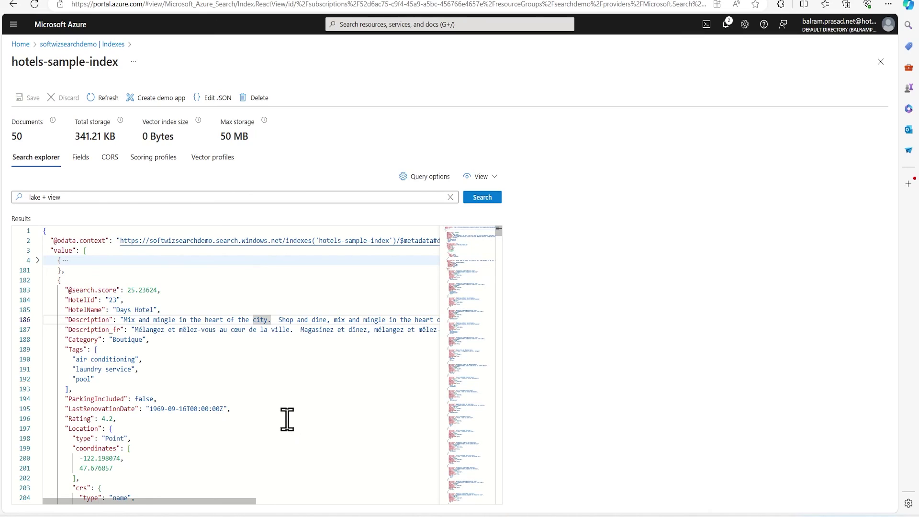
{"action": "left_click", "coordinate": [157, 160]}
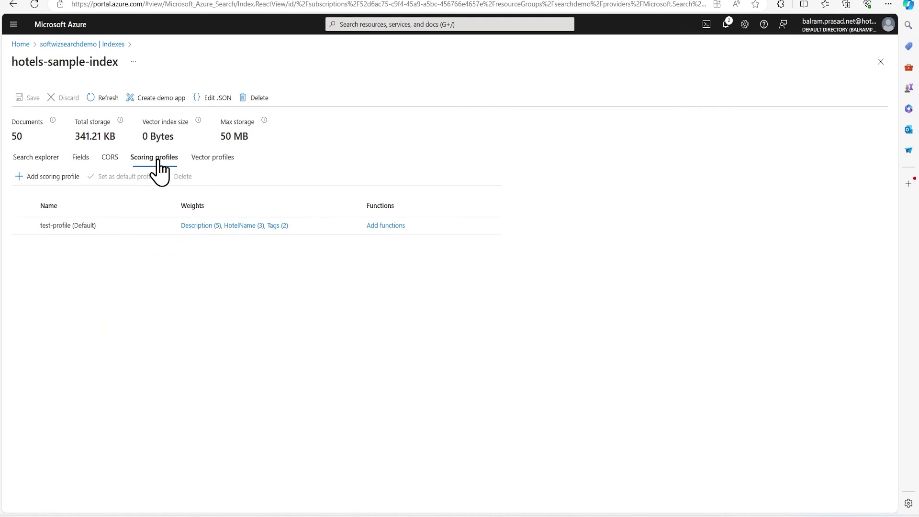
{"action": "left_click", "coordinate": [38, 176]}
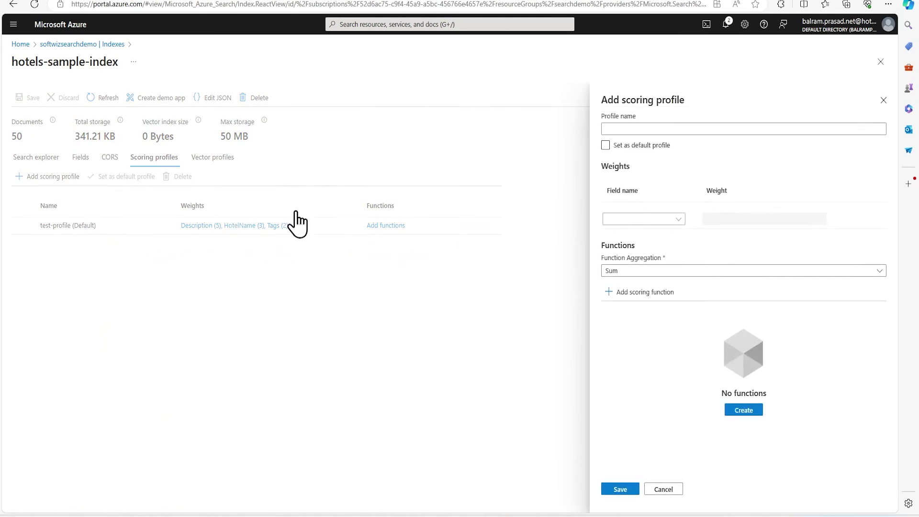
{"action": "left_click", "coordinate": [666, 490]}
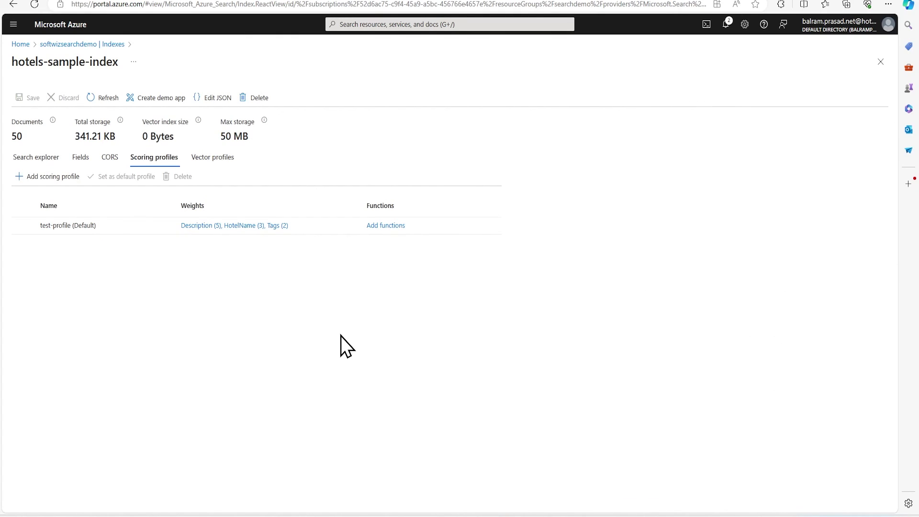